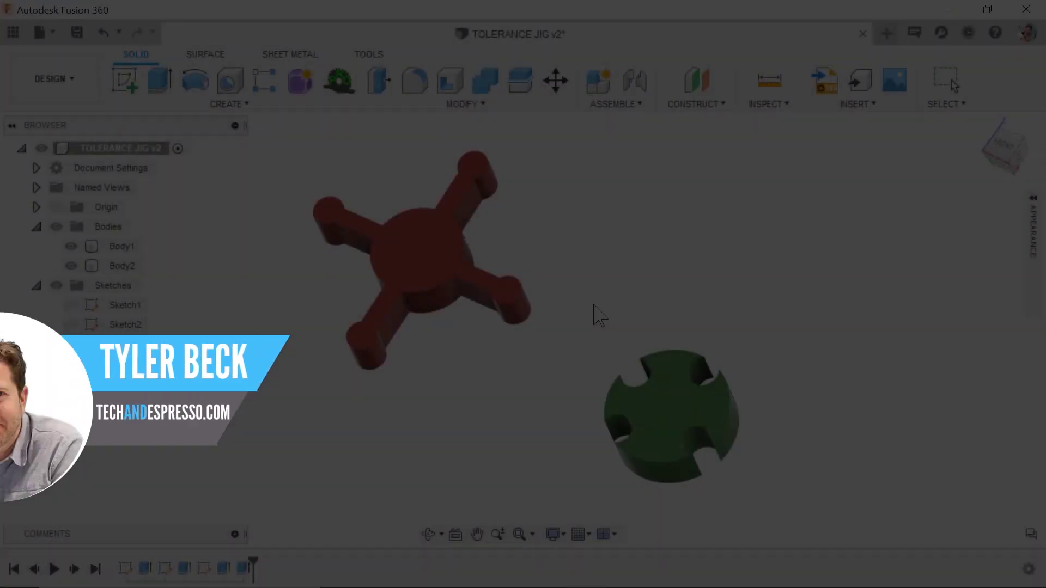
Step: Orbit the view to look down at an angle on the red peg piece and green notched disc
{"action": "middle_click_drag", "start_coordinate": [567, 378], "coordinate": [633, 337], "text": "shift"}
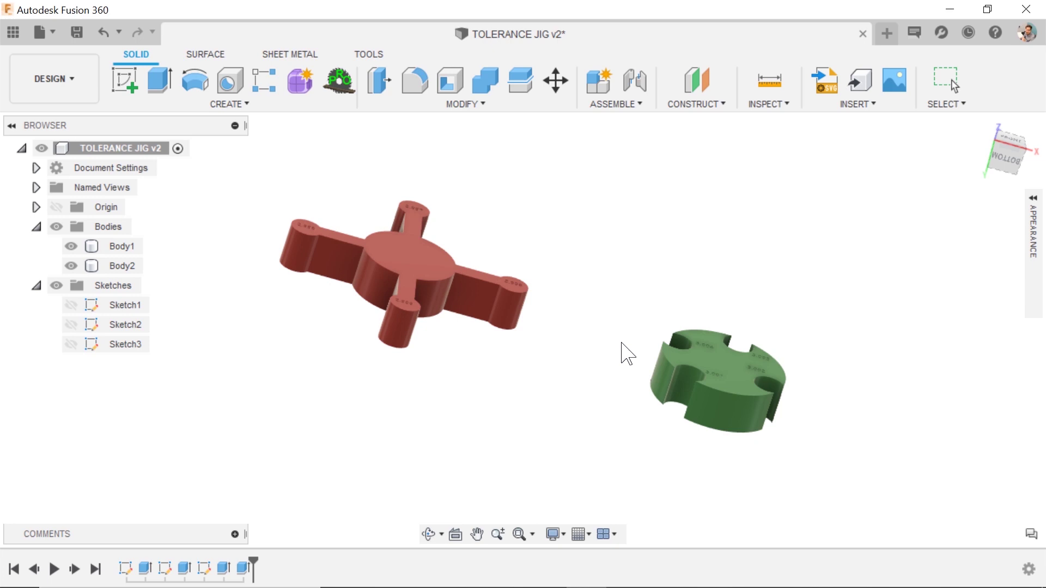
{"action": "middle_click_drag", "start_coordinate": [627, 354], "coordinate": [600, 369], "text": "shift"}
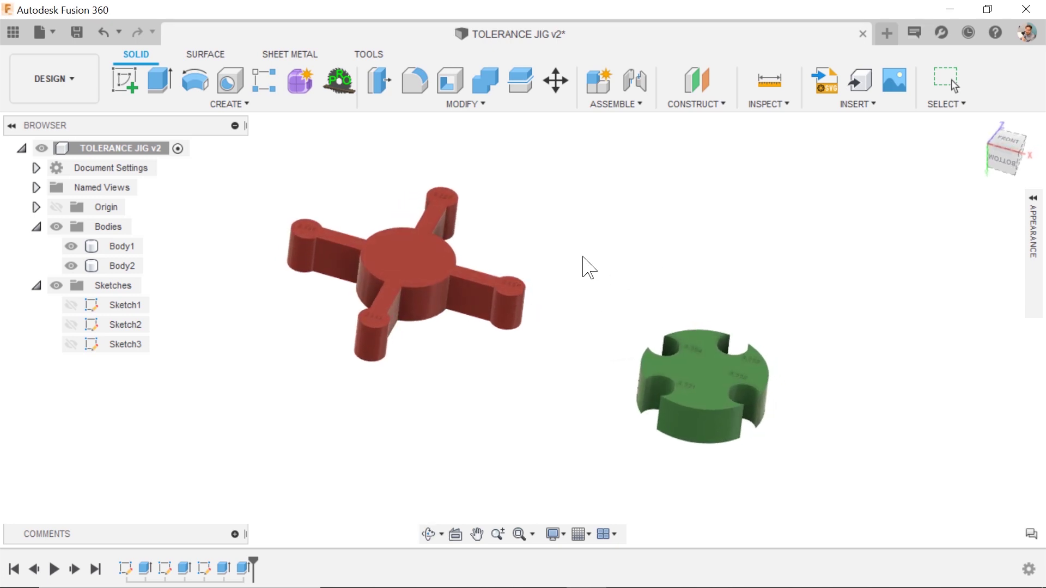
Step: Open the 3D Print settings with Custom as the print utility and check the Simplify3D application path
{"action": "left_click", "coordinate": [366, 55]}
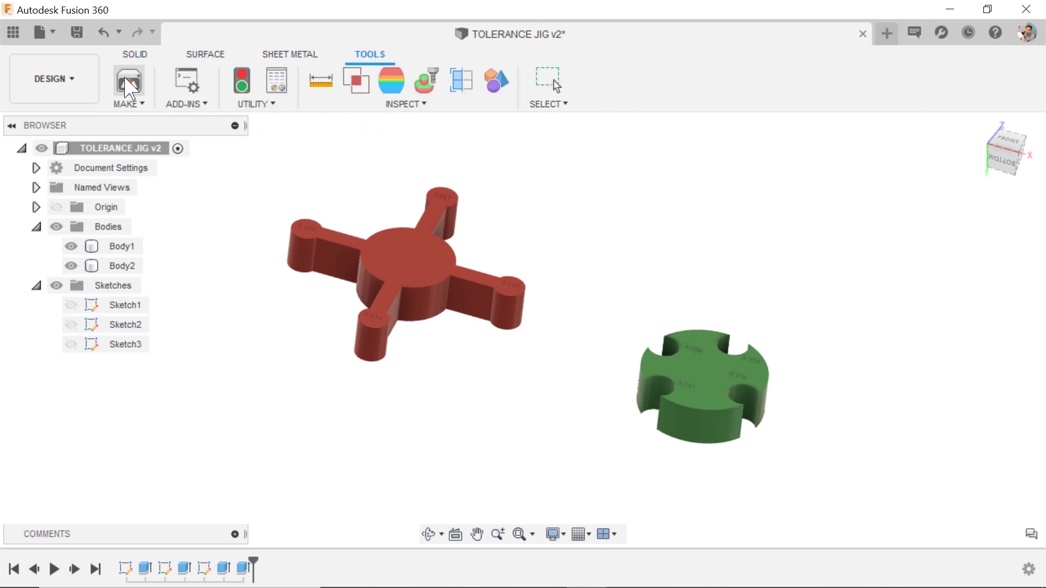
{"action": "left_click", "coordinate": [134, 87]}
{"action": "left_click_drag", "start_coordinate": [800, 136], "coordinate": [904, 94]}
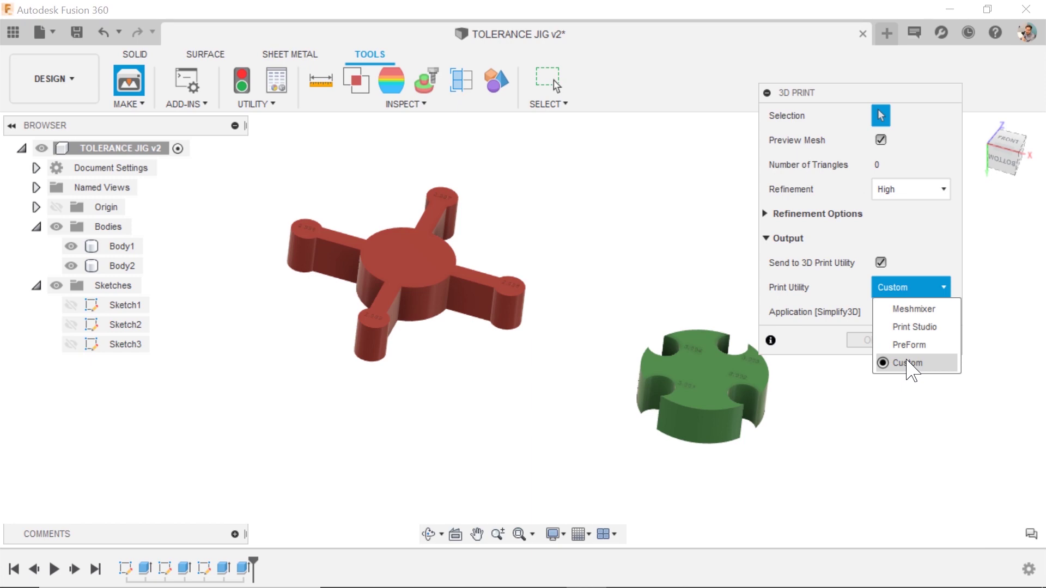
{"action": "left_click", "coordinate": [907, 364]}
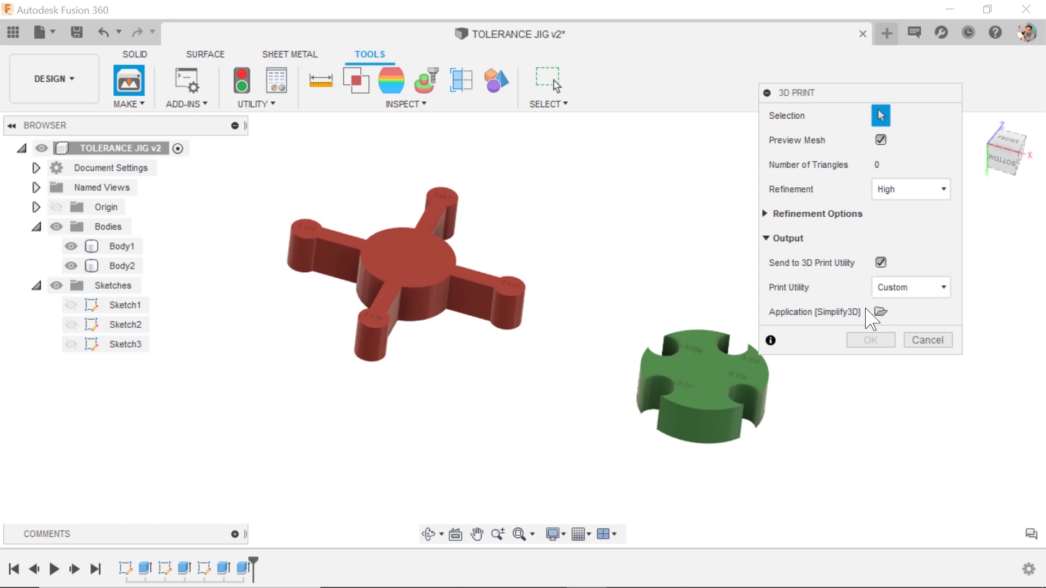
{"action": "left_click", "coordinate": [880, 311]}
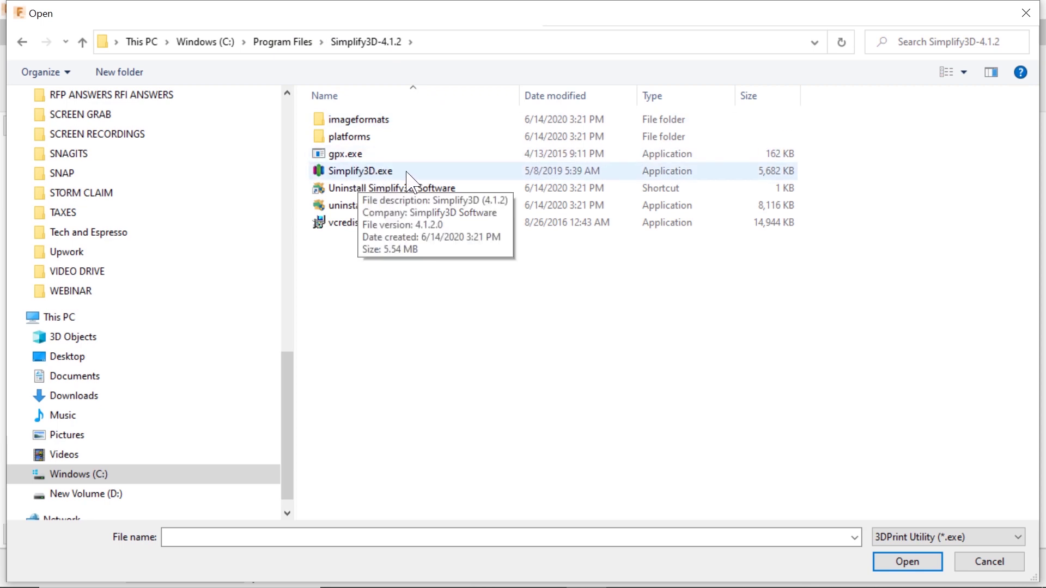
{"action": "left_click", "coordinate": [987, 561]}
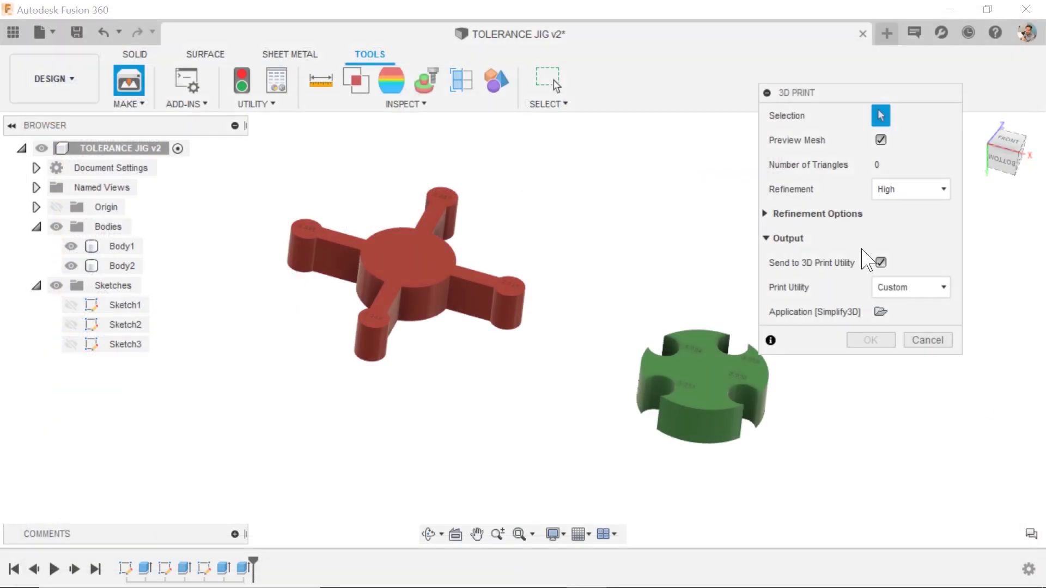
Step: Reopen 3D Print with Refinement Options collapsed, select green Body2, and keep sending to the print utility on
{"action": "left_click_drag", "start_coordinate": [852, 98], "coordinate": [864, 96]}
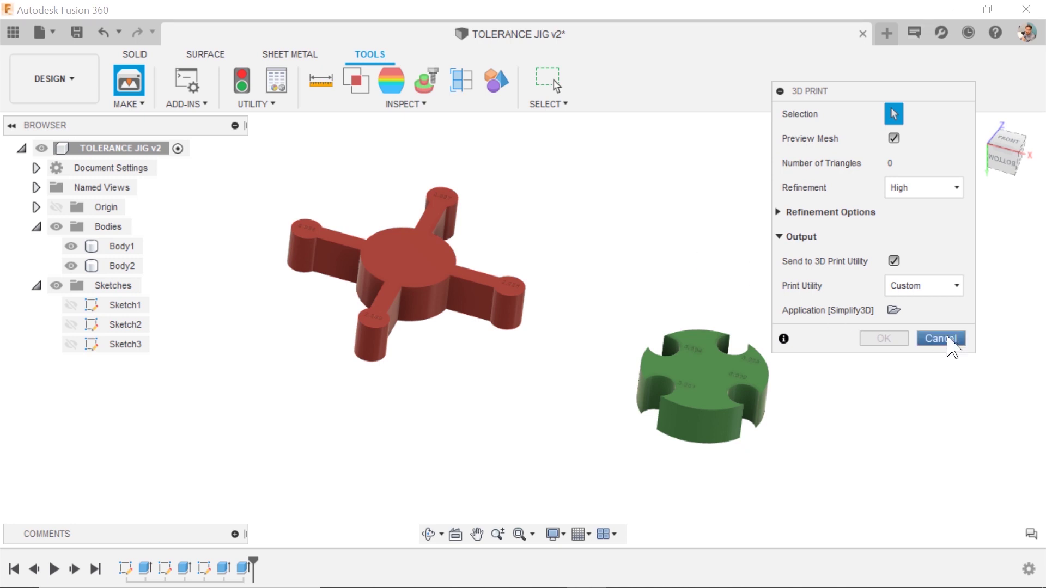
{"action": "left_click", "coordinate": [942, 340]}
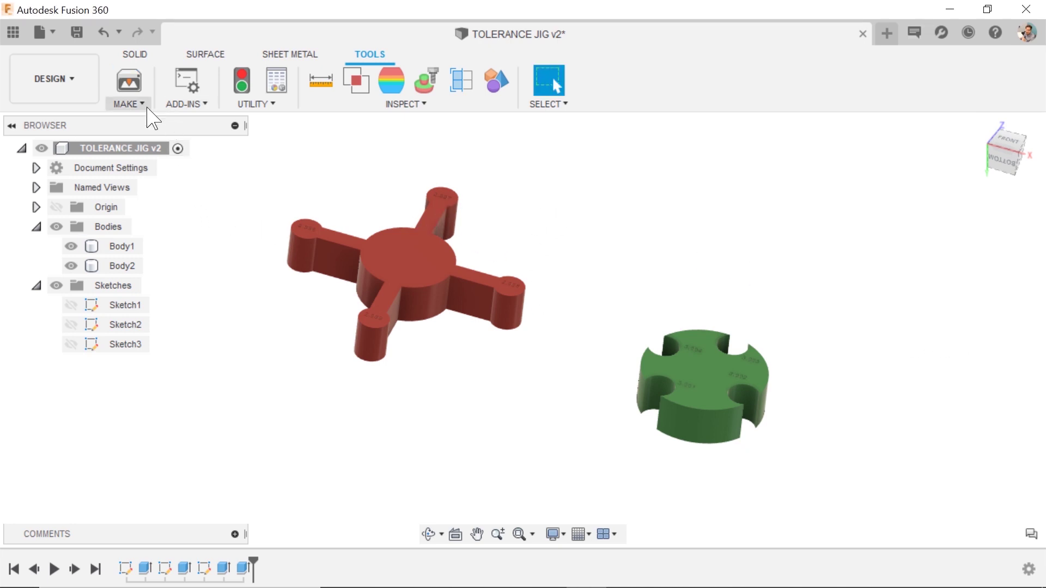
{"action": "left_click", "coordinate": [144, 105]}
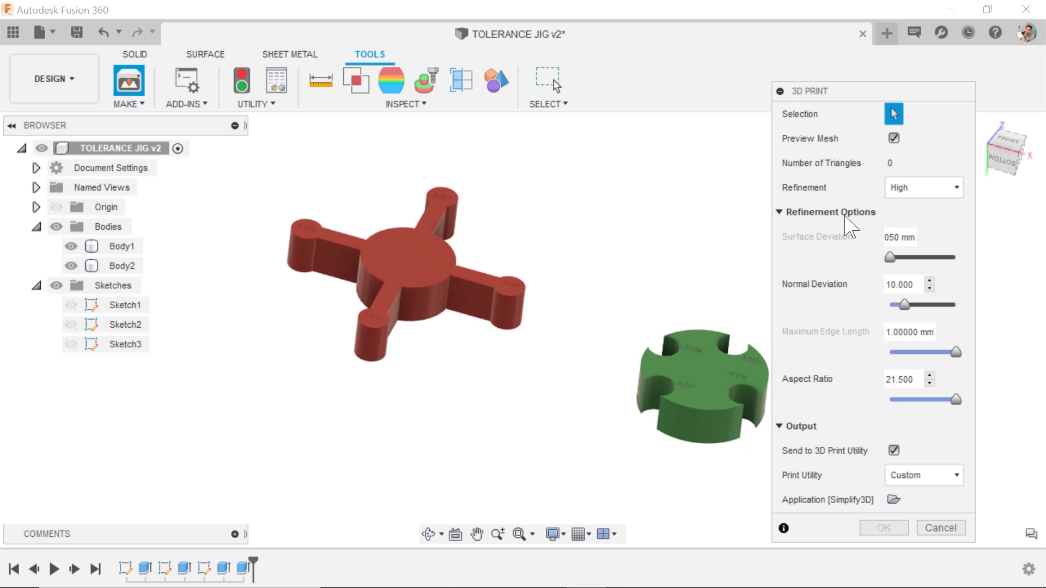
{"action": "left_click", "coordinate": [805, 213]}
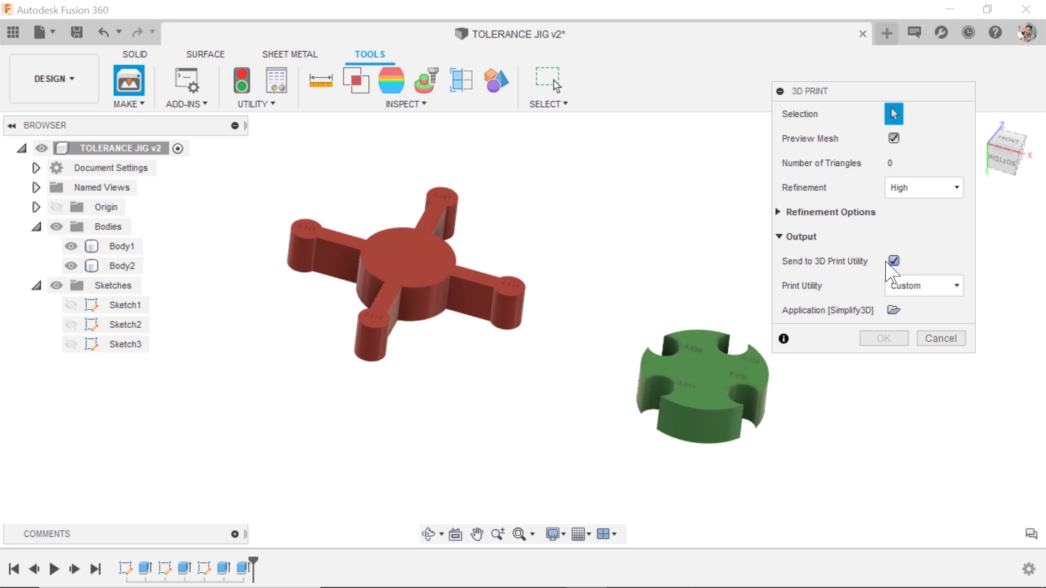
{"action": "left_click", "coordinate": [892, 261]}
{"action": "left_click", "coordinate": [760, 370]}
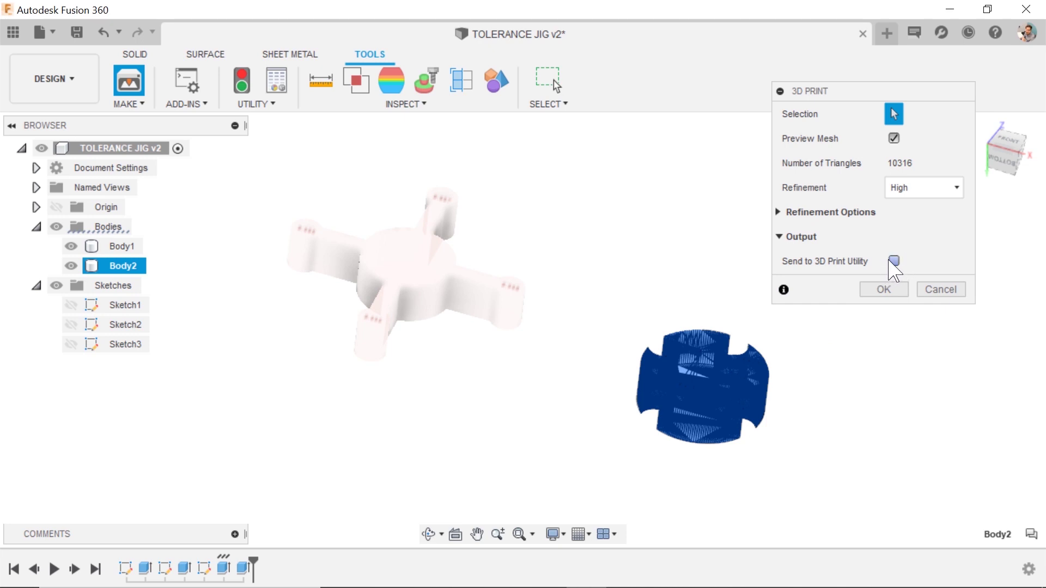
{"action": "left_click", "coordinate": [894, 261]}
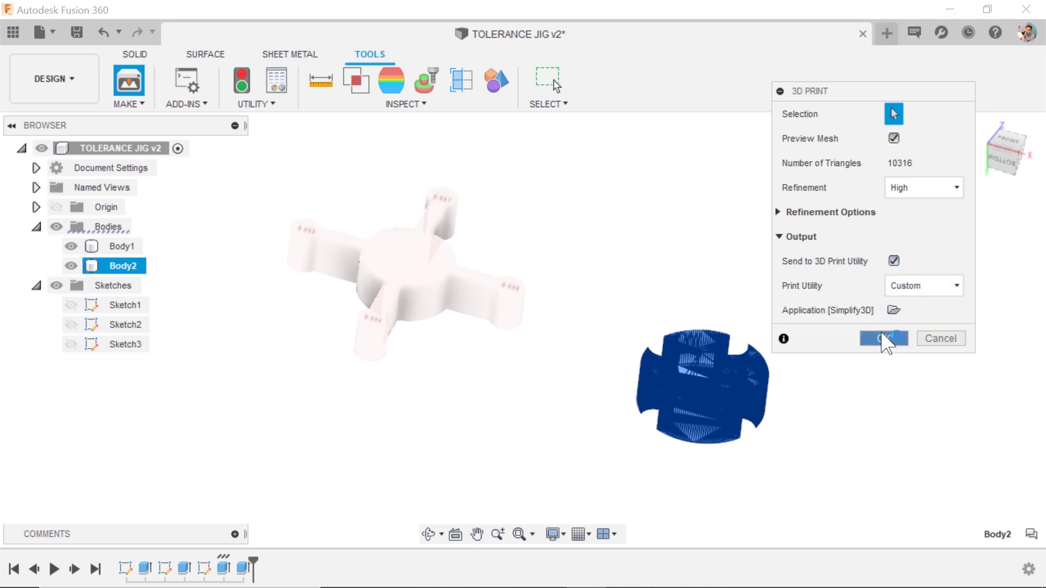
Step: Send Body2 to Simplify3D, view the 10316-triangle model on the maximized build plate, then close it
{"action": "left_click", "coordinate": [882, 339]}
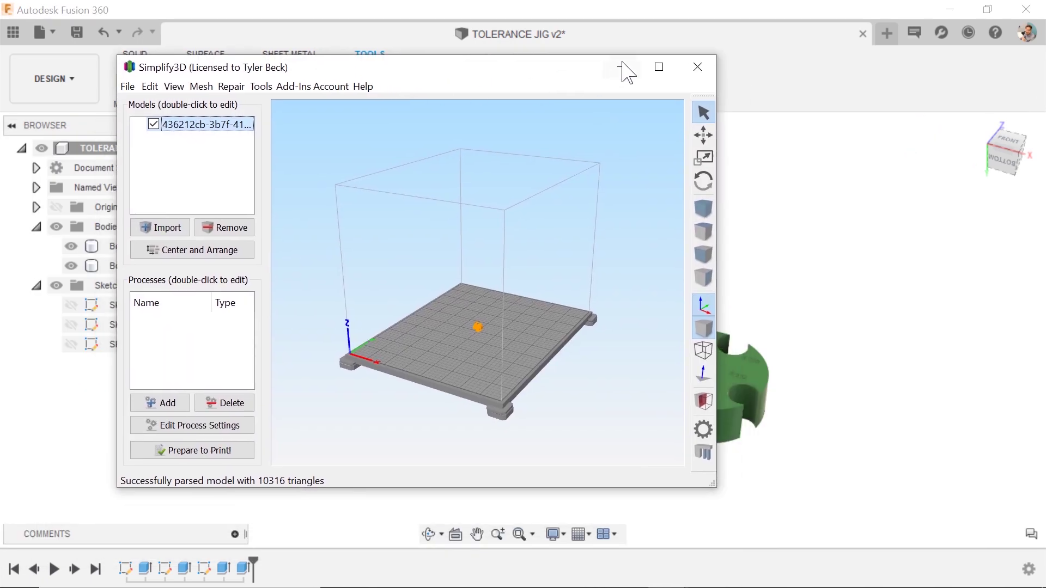
{"action": "left_click", "coordinate": [658, 66]}
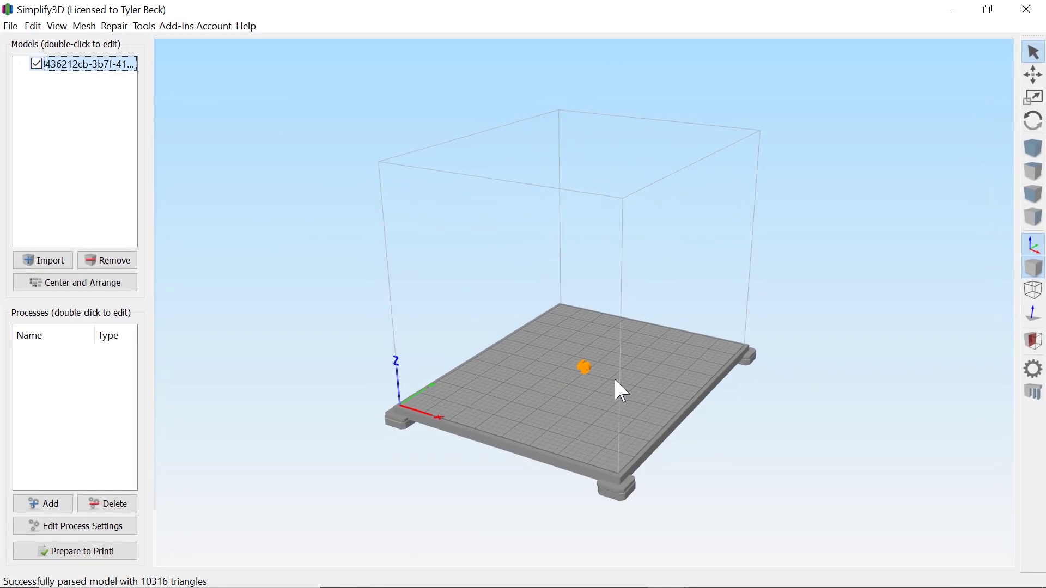
{"action": "scroll", "coordinate": [613, 378], "scroll_direction": "up", "scroll_amount": 5}
{"action": "scroll", "coordinate": [604, 479], "scroll_direction": "down", "scroll_amount": 2}
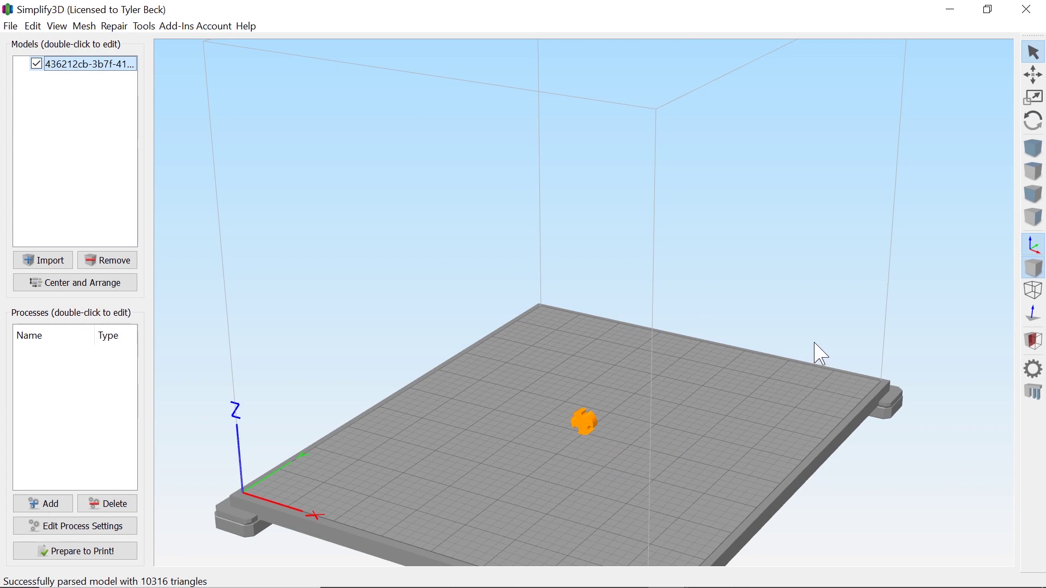
{"action": "left_click", "coordinate": [1026, 10]}
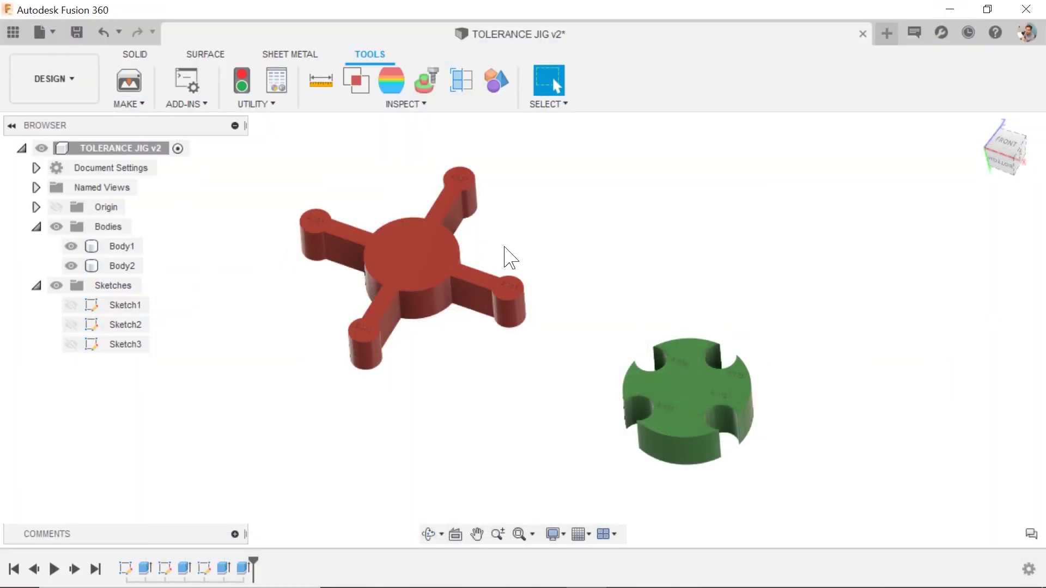
Step: Send red Body1 alone to Simplify3D as an 11574-triangle mesh, close the slicer, and select its top face
{"action": "left_click", "coordinate": [128, 81]}
{"action": "left_click", "coordinate": [443, 243]}
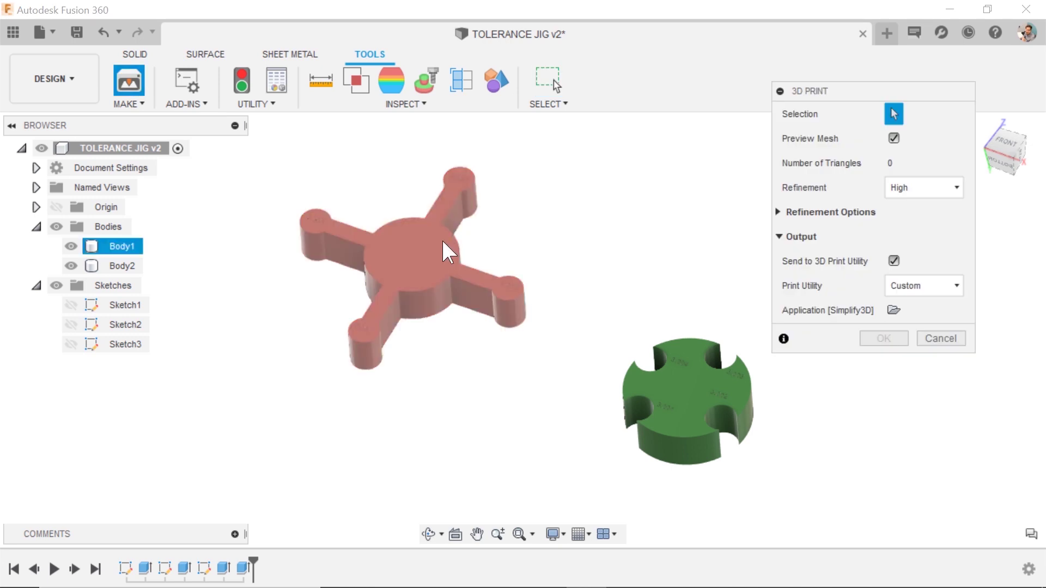
{"action": "left_click", "coordinate": [869, 339]}
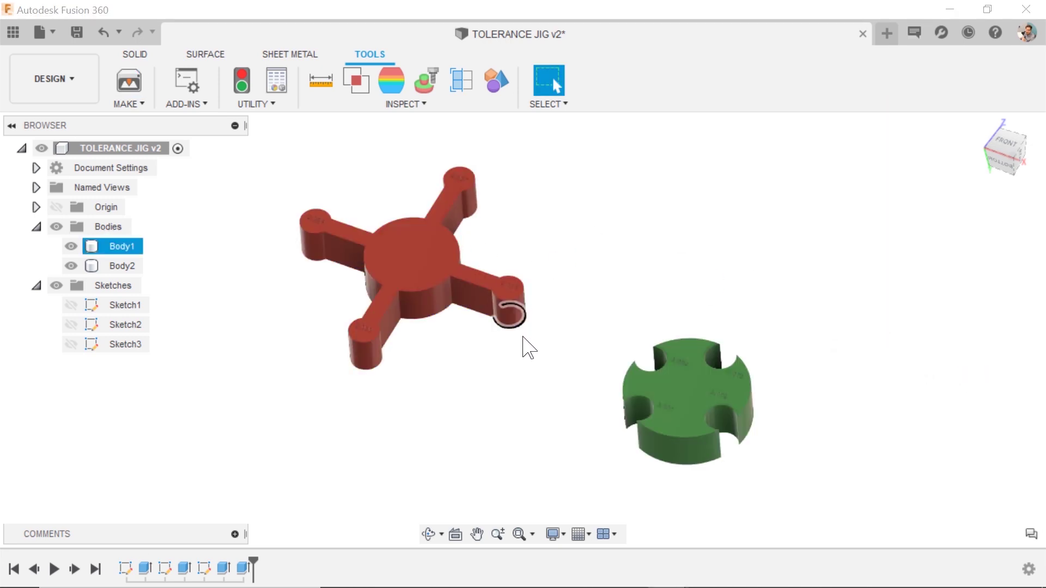
{"action": "left_click", "coordinate": [512, 408]}
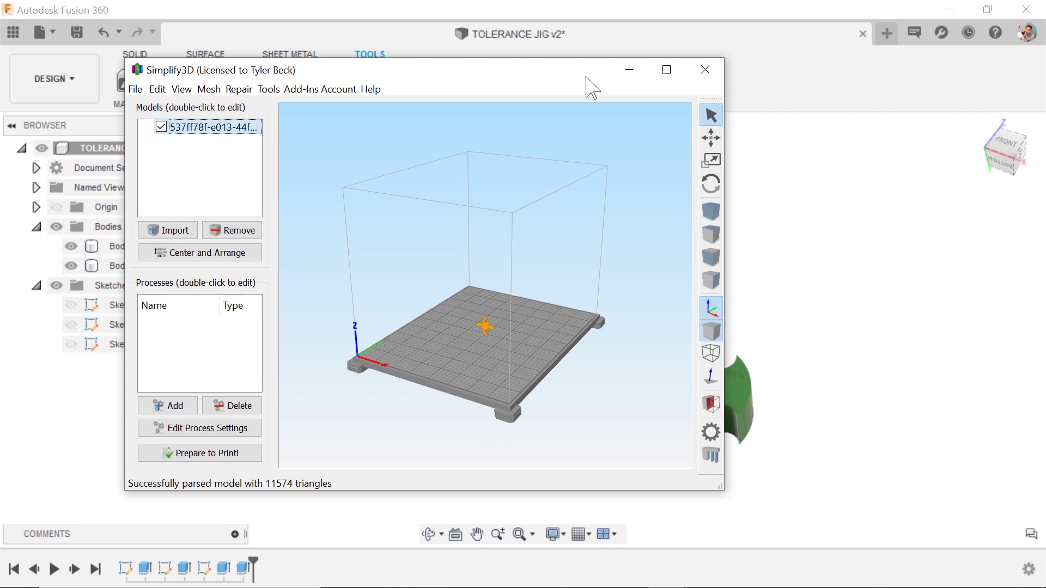
{"action": "left_click", "coordinate": [705, 69]}
{"action": "left_click", "coordinate": [420, 250]}
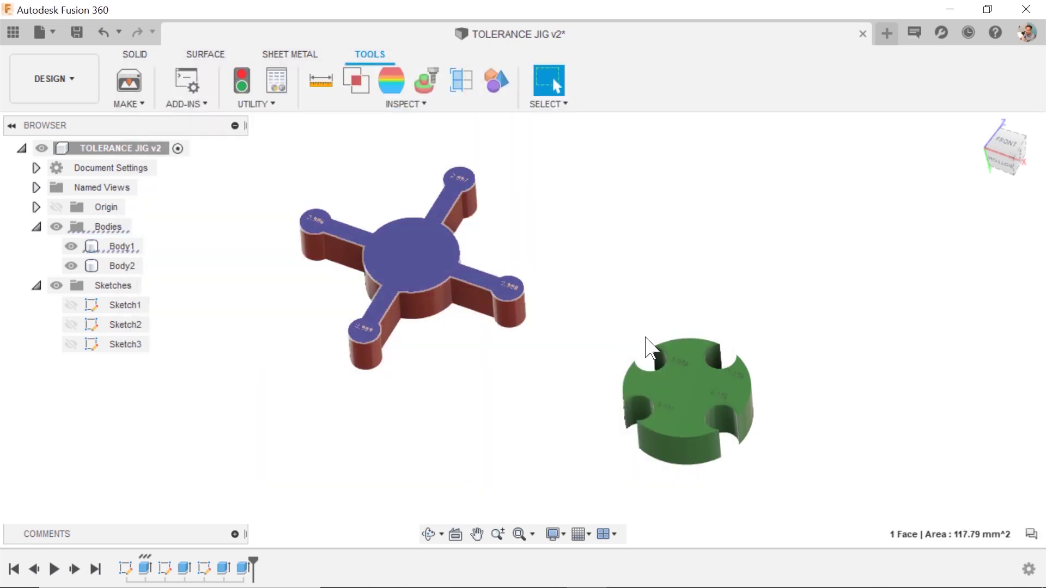
Step: Select Body1 and Body2 and export them with STL Files as the file type
{"action": "left_click", "coordinate": [689, 385], "text": "shift"}
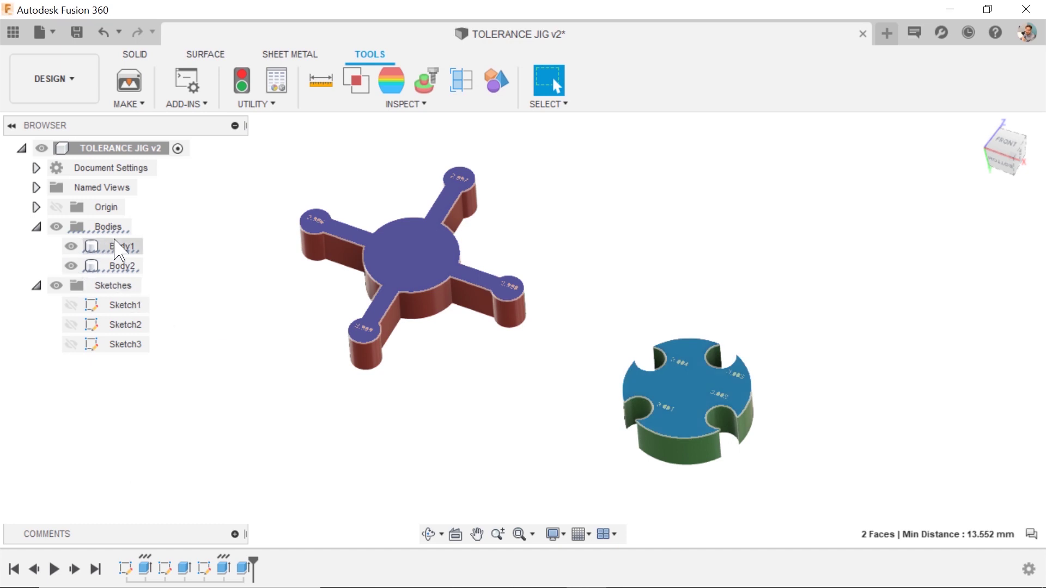
{"action": "left_click", "coordinate": [122, 246]}
{"action": "left_click", "coordinate": [124, 266], "text": "shift"}
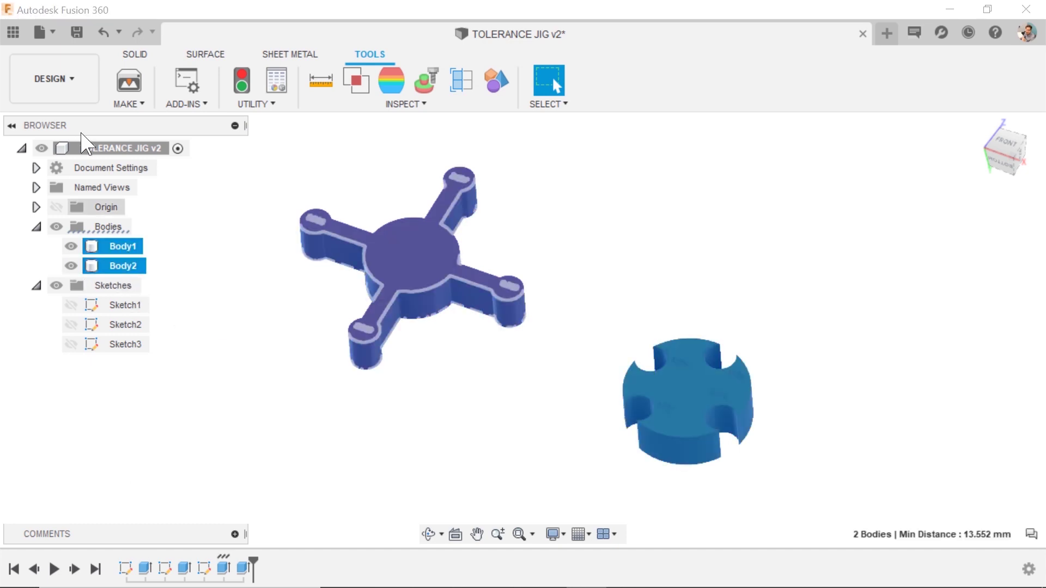
{"action": "left_click", "coordinate": [48, 32]}
{"action": "left_click", "coordinate": [107, 238]}
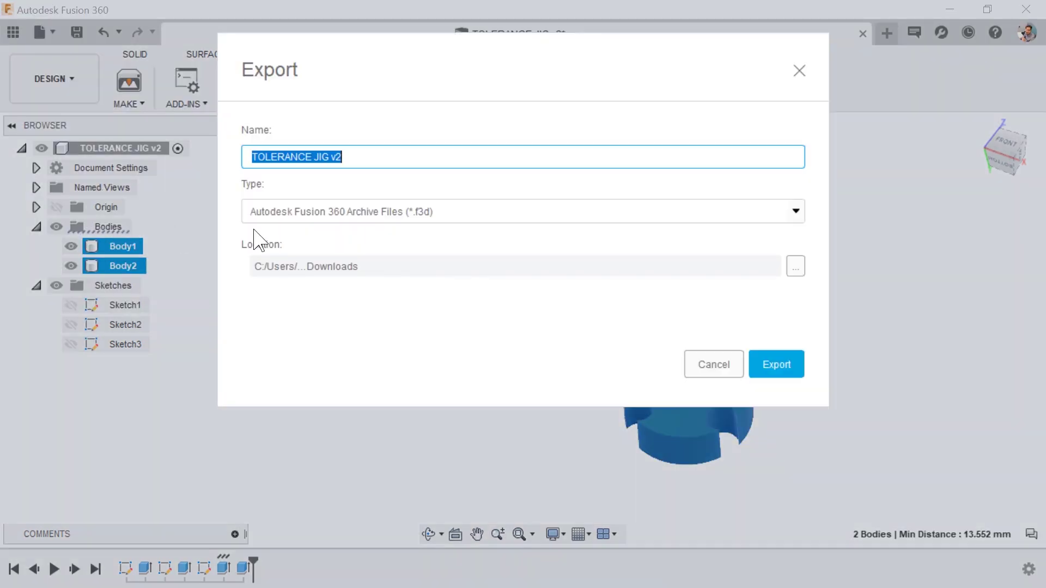
{"action": "left_click", "coordinate": [375, 213]}
{"action": "scroll", "coordinate": [349, 316], "scroll_direction": "down", "scroll_amount": 3}
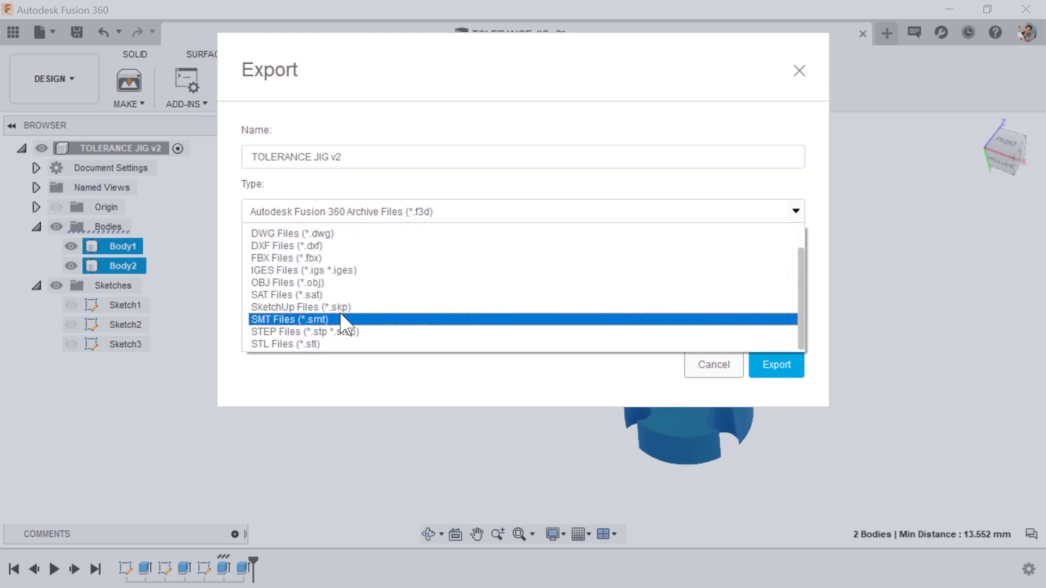
{"action": "left_click", "coordinate": [322, 348]}
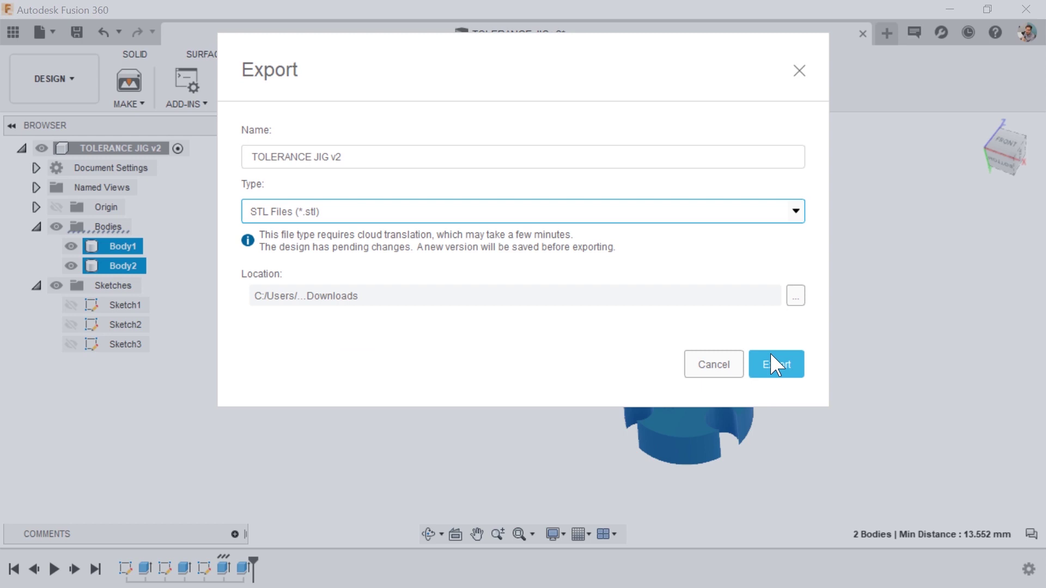
Step: Cancel the STL export, clear the selection, and reopen 3D Print with sending switched off
{"action": "left_click", "coordinate": [708, 372]}
{"action": "left_click", "coordinate": [768, 282]}
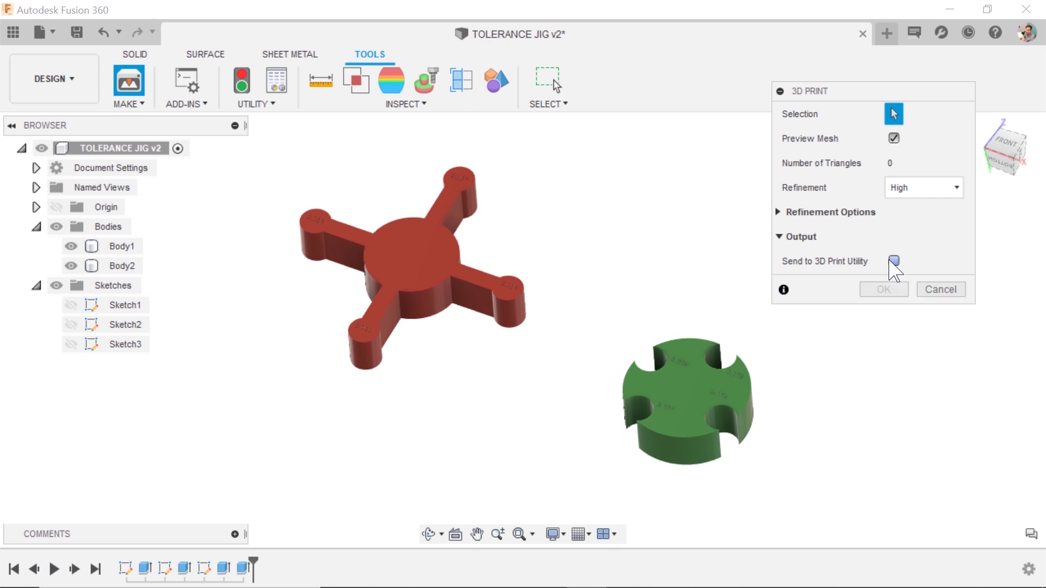
{"action": "left_click", "coordinate": [894, 261]}
Step: Export the green Body2 through 3D Print and save it as Body2.stl in Downloads
{"action": "left_click", "coordinate": [707, 392]}
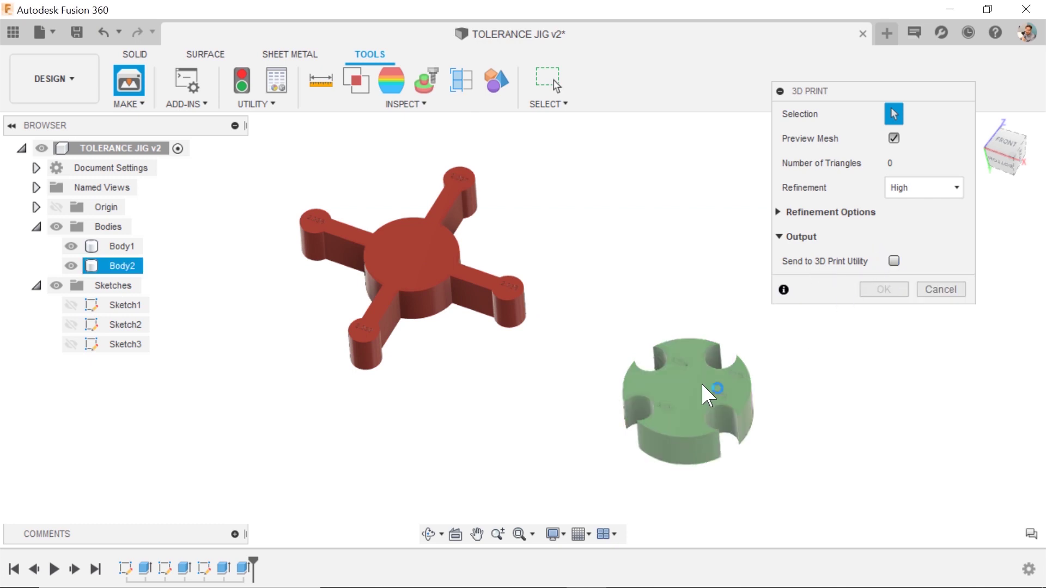
{"action": "left_click", "coordinate": [883, 290]}
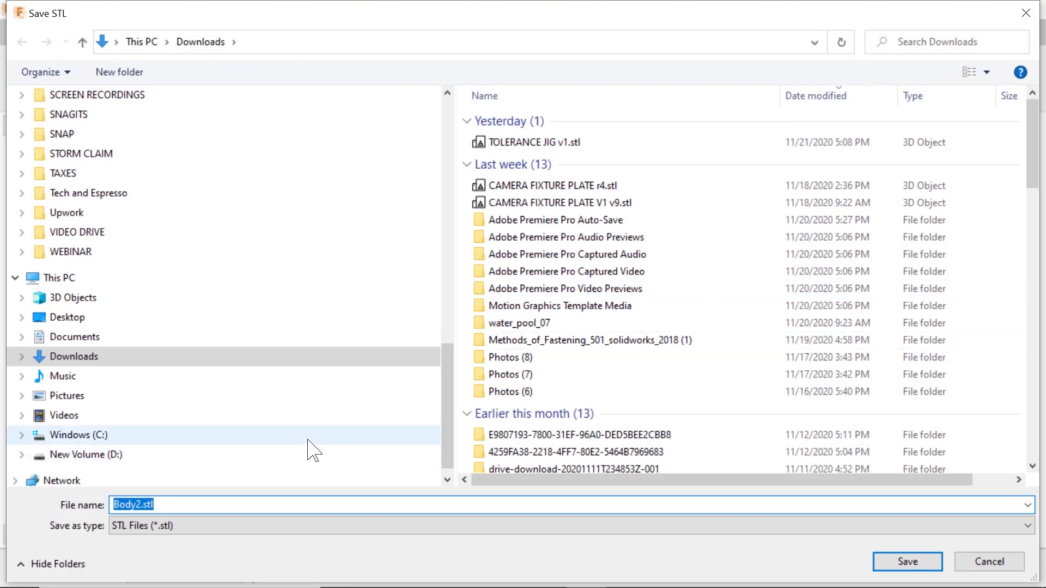
{"action": "left_click", "coordinate": [907, 560]}
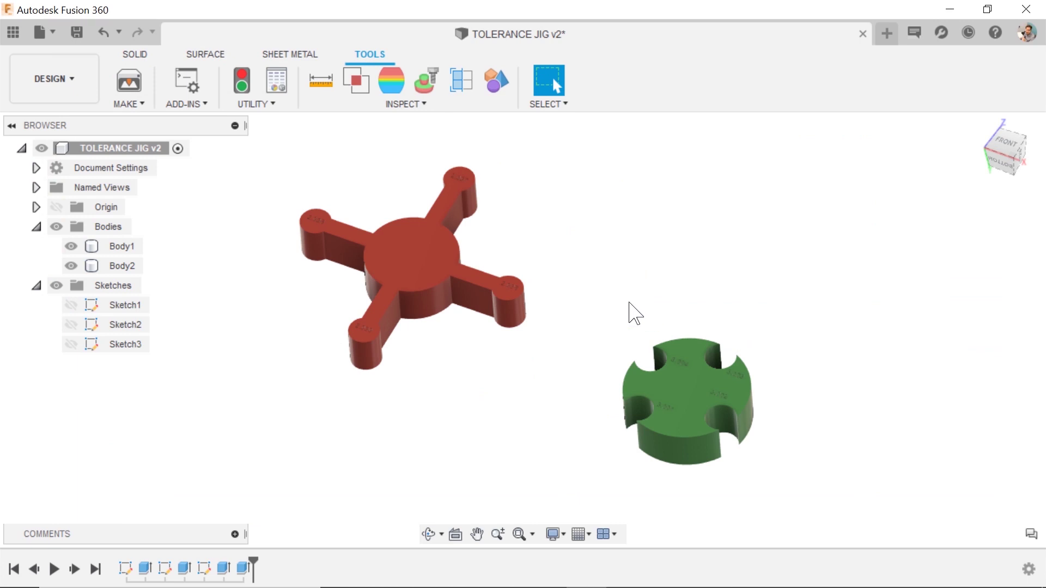
Step: Export the red Body1 through 3D Print and save it as Body1.stl in Downloads
{"action": "left_click", "coordinate": [425, 273]}
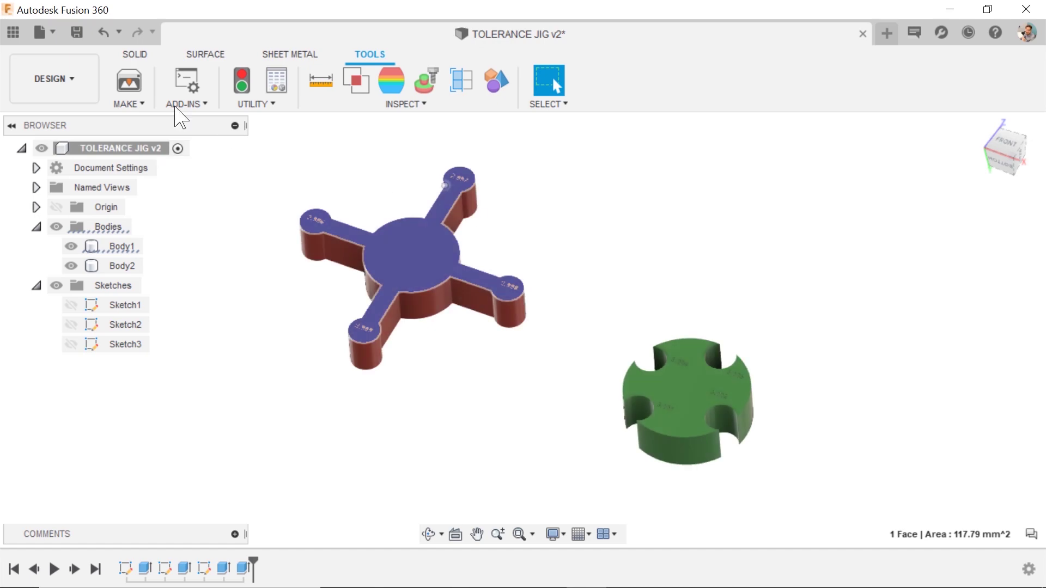
{"action": "left_click", "coordinate": [133, 82]}
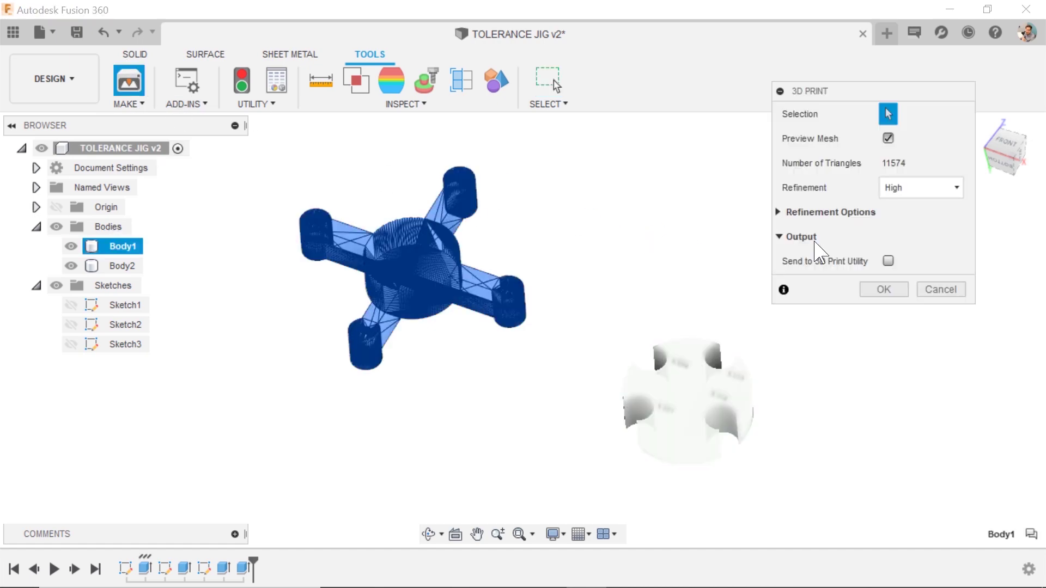
{"action": "left_click", "coordinate": [883, 289]}
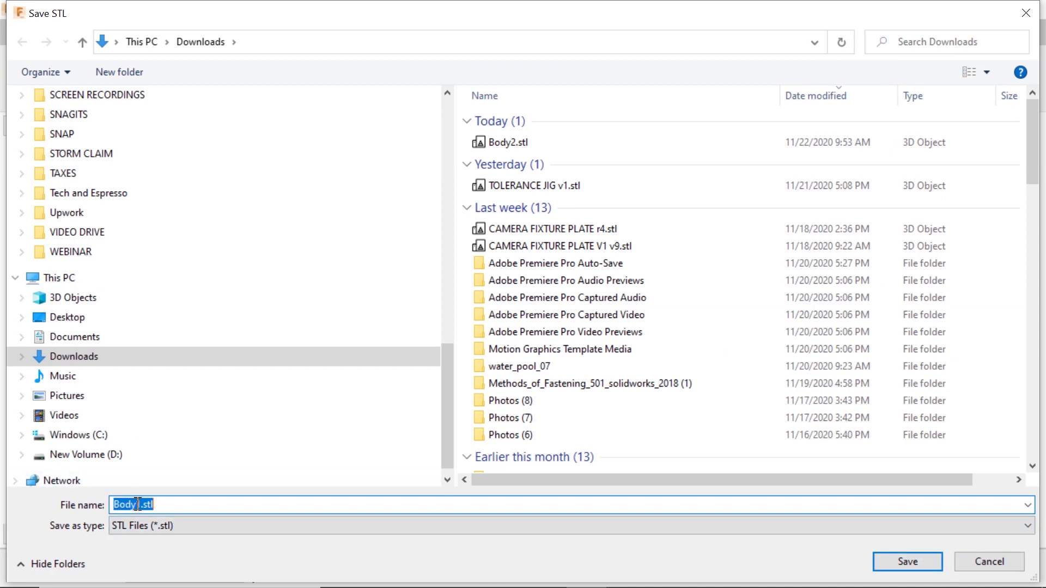
{"action": "left_click", "coordinate": [908, 561]}
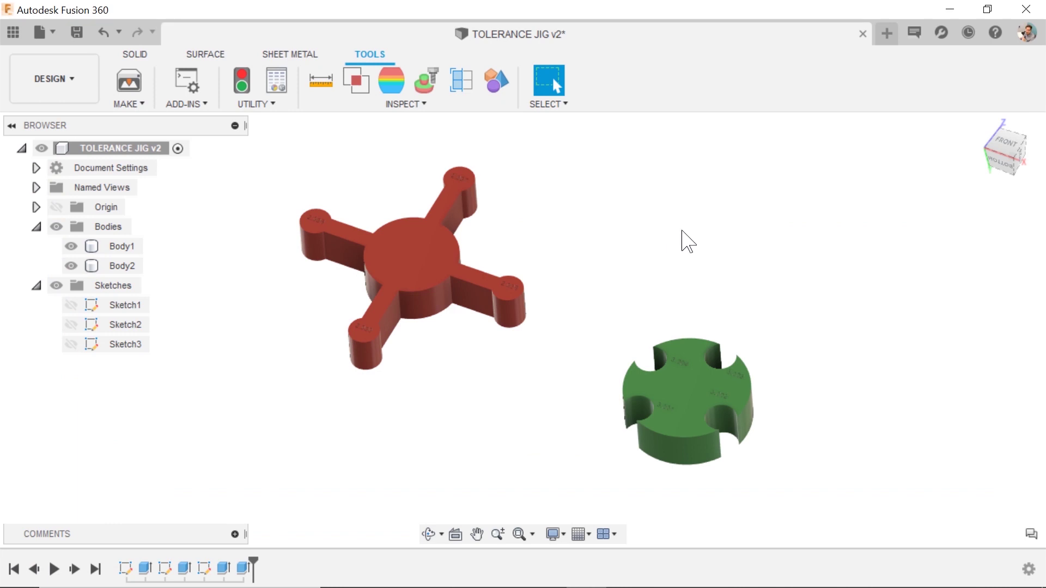
{"action": "left_click", "coordinate": [129, 101]}
Step: In Simplify3D, import Body1.stl and Body2.stl together onto the build plate
{"action": "mouse_move", "coordinate": [668, 576]}
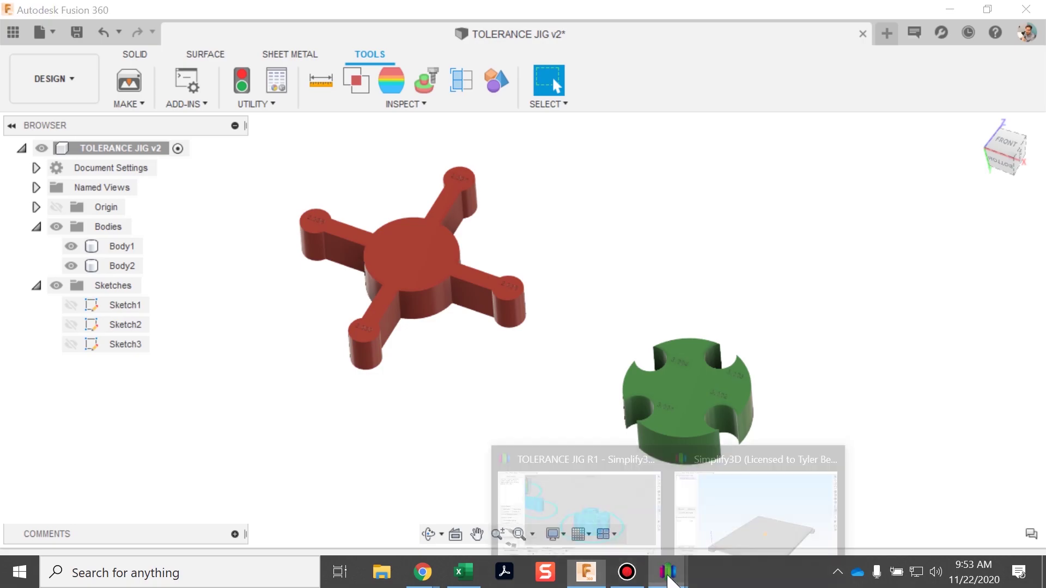
{"action": "left_click", "coordinate": [756, 506]}
{"action": "left_click", "coordinate": [11, 26]}
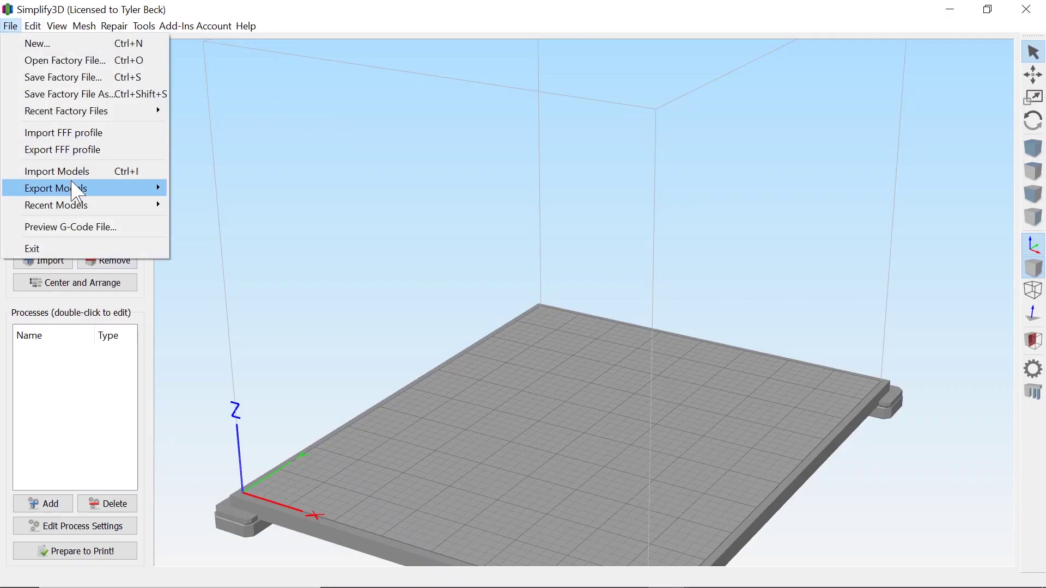
{"action": "left_click", "coordinate": [93, 171]}
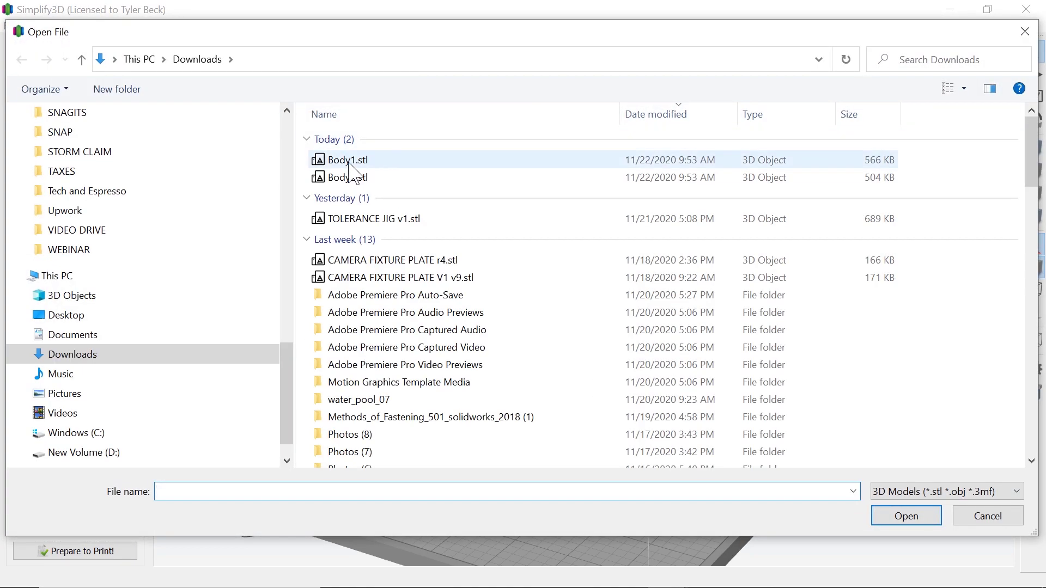
{"action": "left_click", "coordinate": [349, 164]}
{"action": "left_click", "coordinate": [351, 178], "text": "shift"}
{"action": "left_click", "coordinate": [905, 516]}
Step: Zoom and orbit around the two imported models, then minimize Simplify3D
{"action": "scroll", "coordinate": [543, 325], "scroll_direction": "up", "scroll_amount": 5}
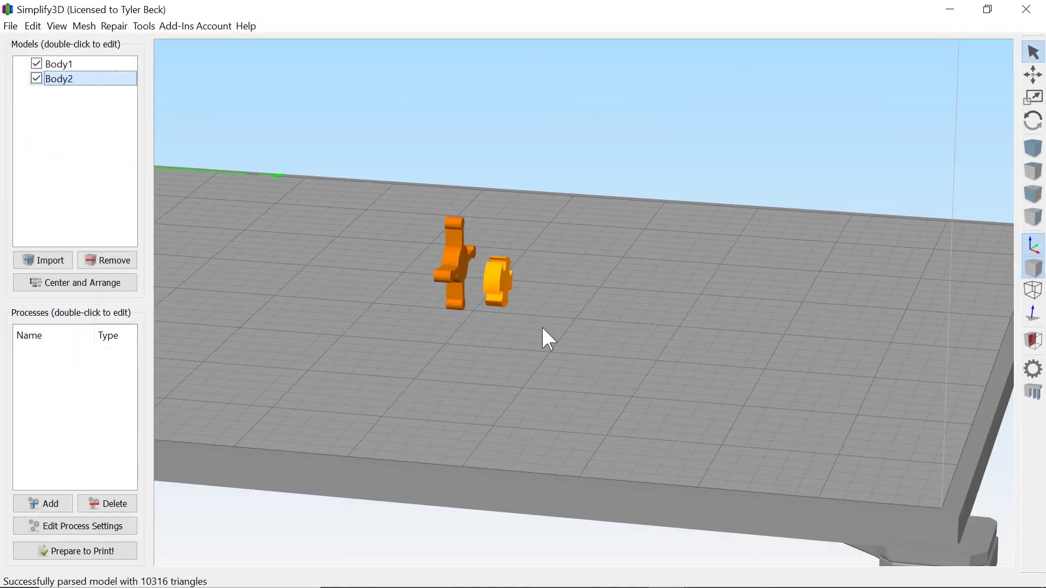
{"action": "left_click_drag", "start_coordinate": [544, 326], "coordinate": [661, 344]}
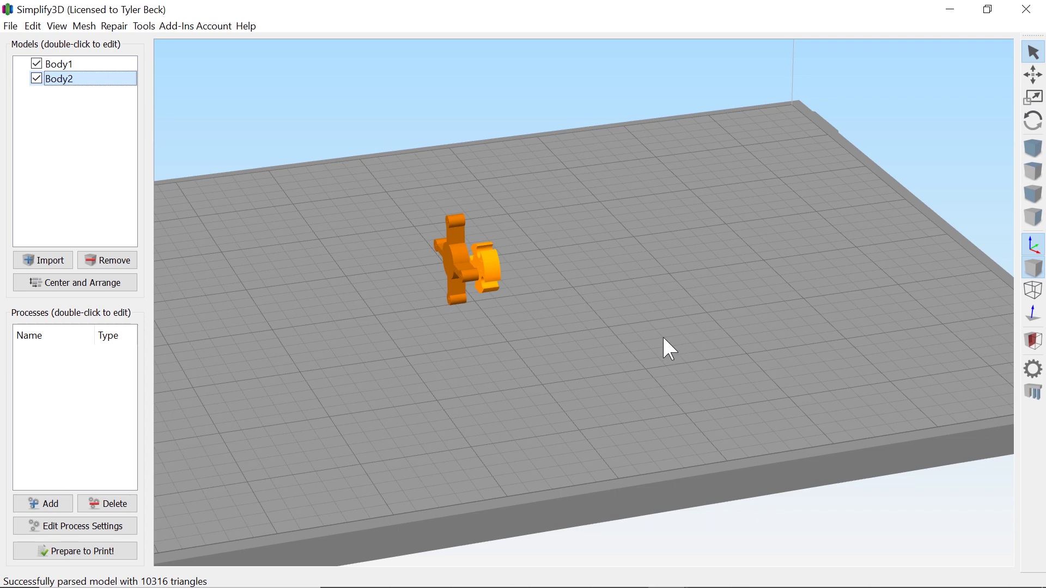
{"action": "left_click_drag", "start_coordinate": [626, 301], "coordinate": [462, 251]}
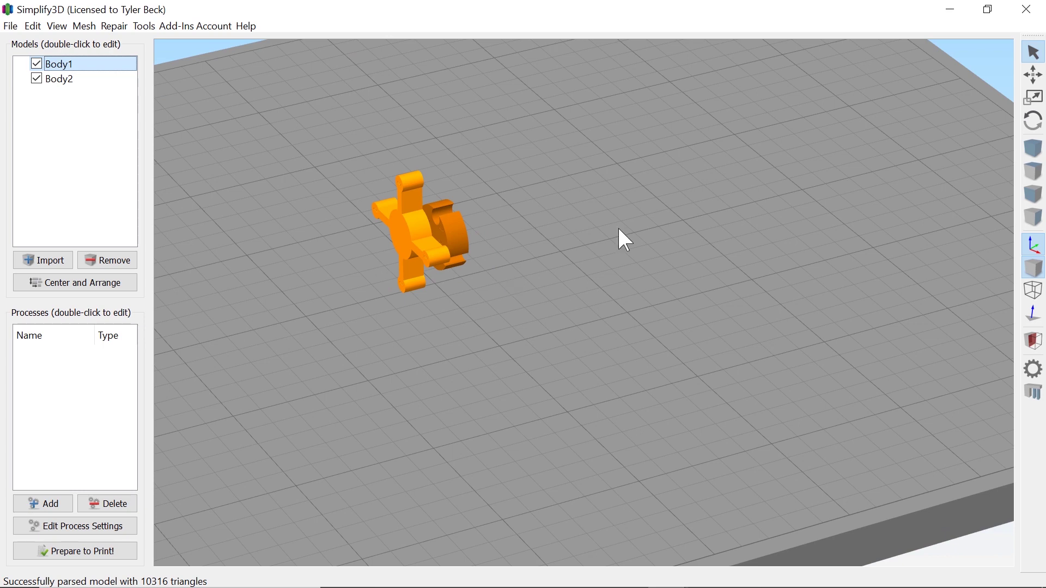
{"action": "left_click", "coordinate": [951, 9]}
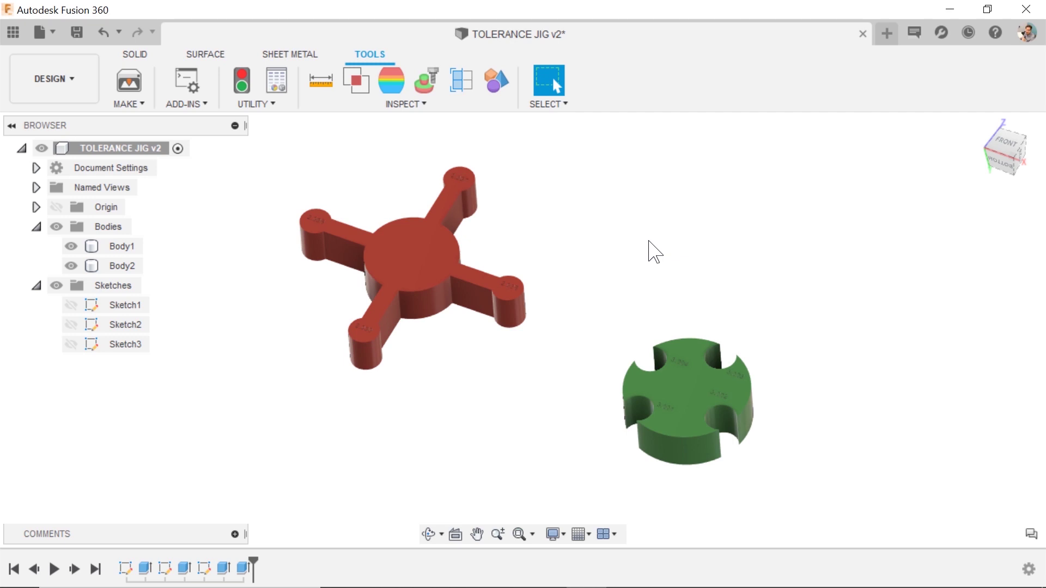
Step: Send Body1 directly to Simplify3D via 3D Print, parsed as 11574 triangles, then close the slicer
{"action": "middle_click_drag", "start_coordinate": [653, 251], "coordinate": [621, 279], "text": "shift"}
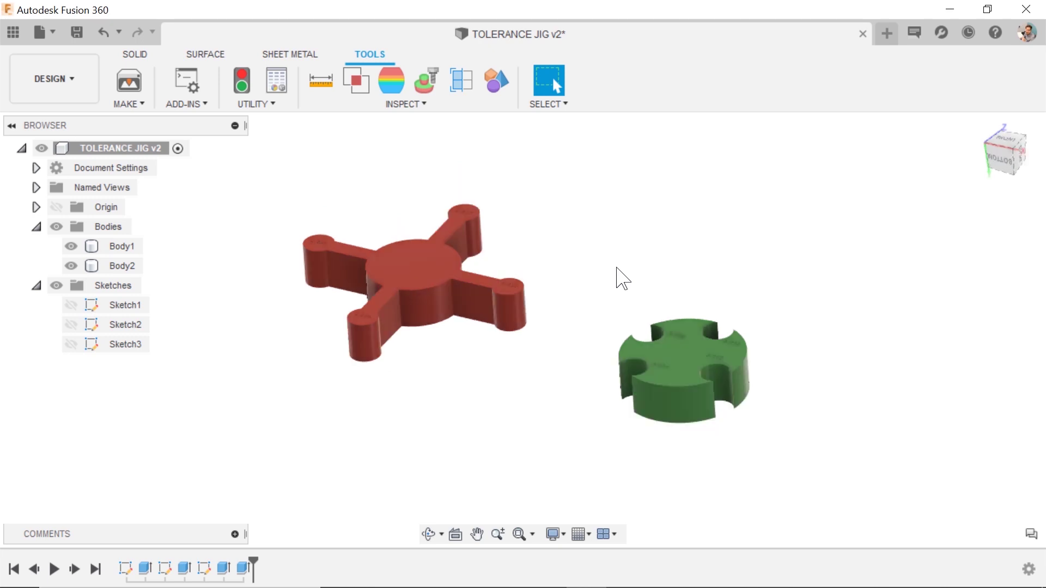
{"action": "left_click", "coordinate": [130, 105]}
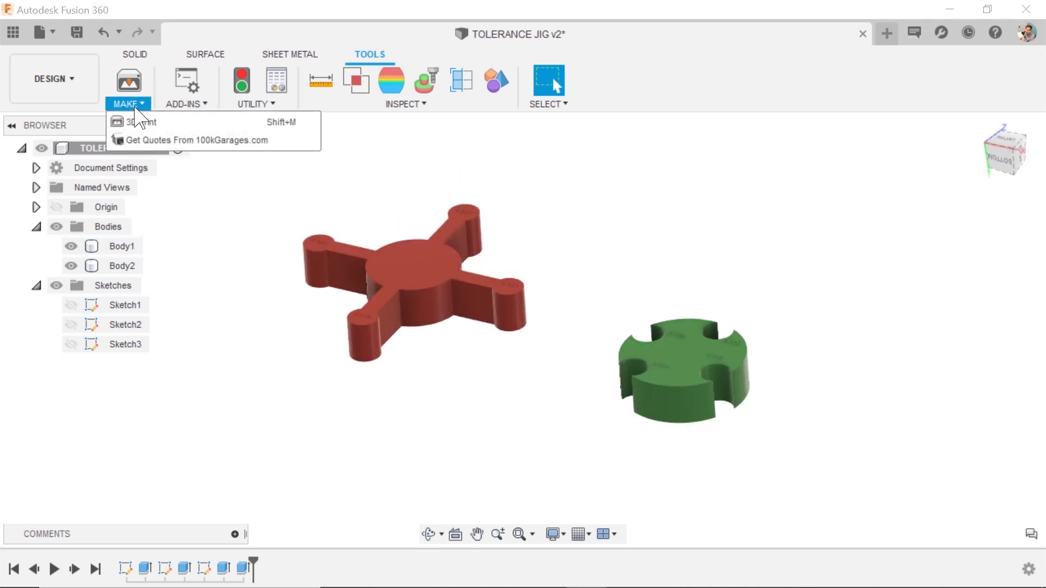
{"action": "left_click", "coordinate": [151, 128]}
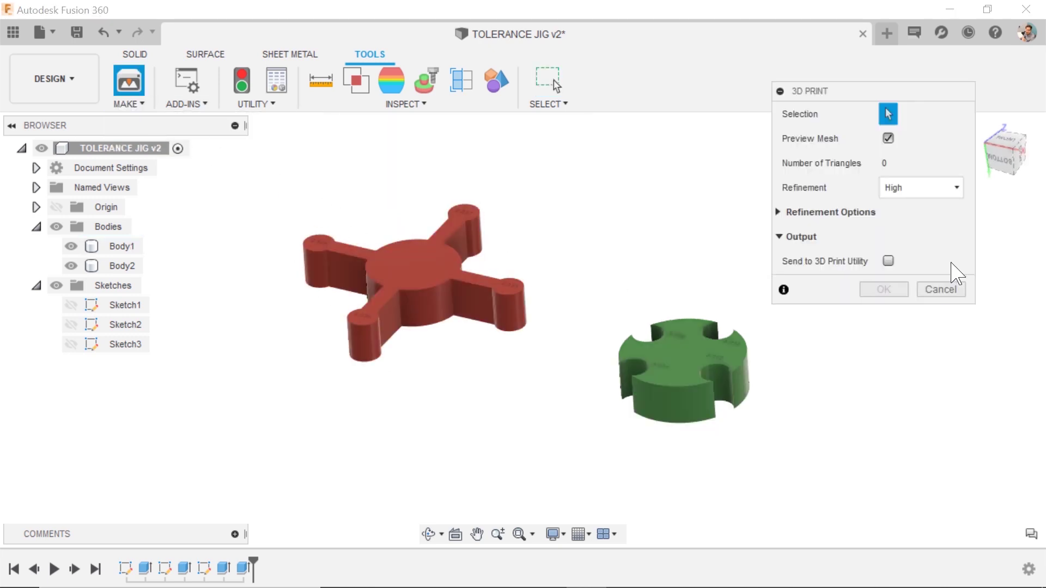
{"action": "left_click", "coordinate": [889, 262]}
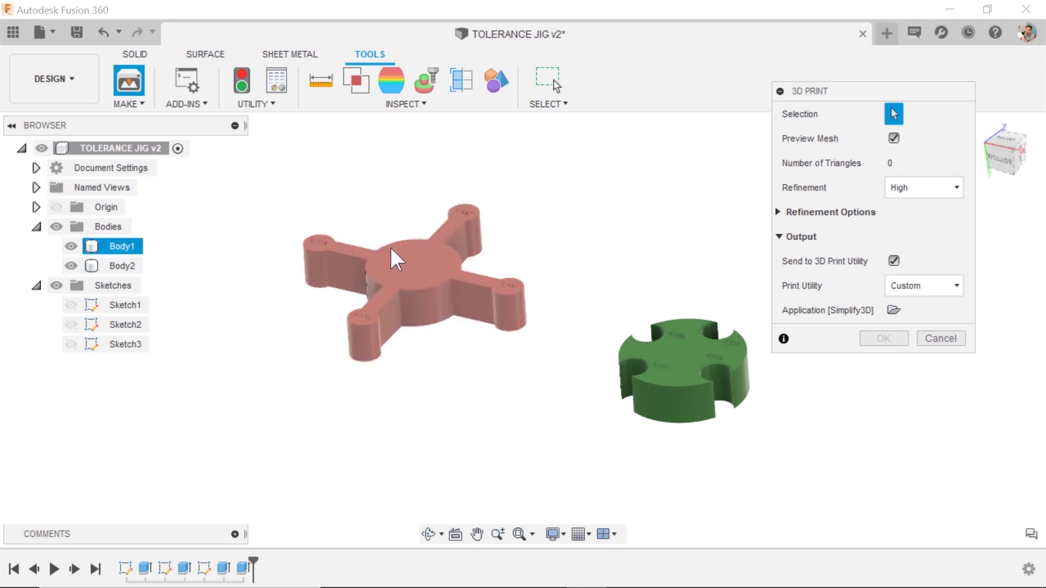
{"action": "left_click", "coordinate": [407, 268]}
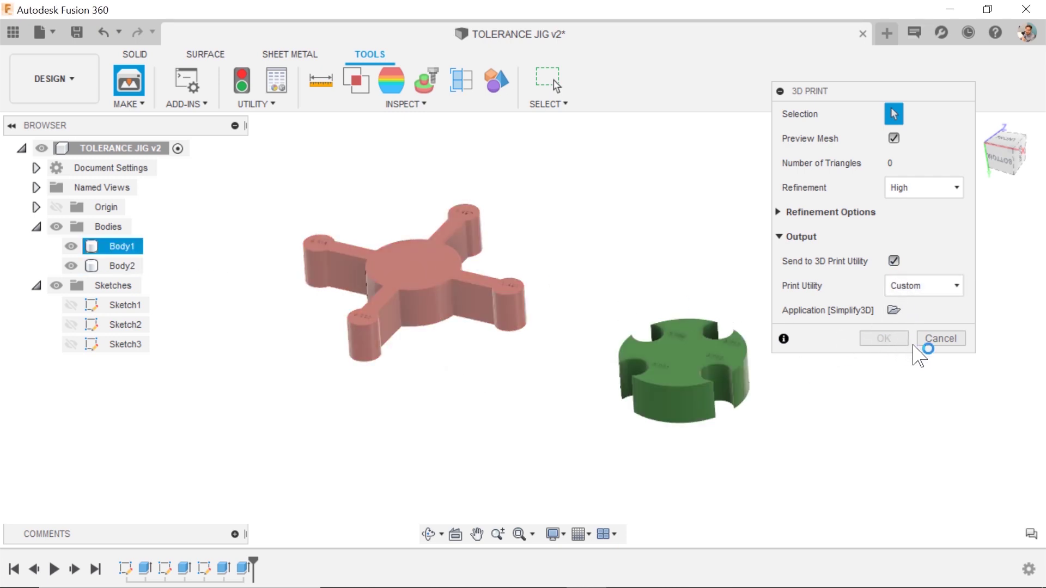
{"action": "left_click", "coordinate": [888, 336]}
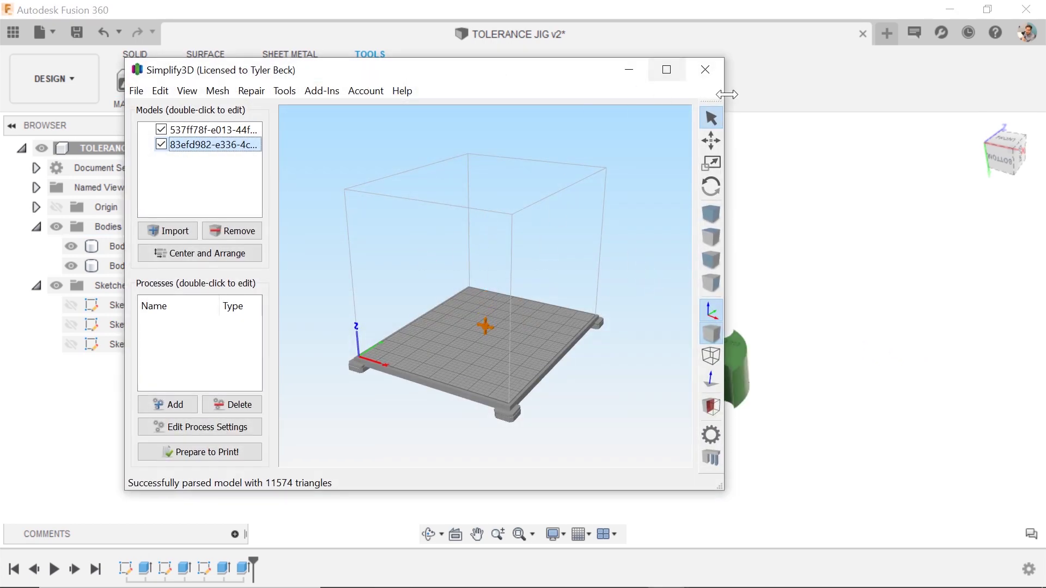
{"action": "left_click", "coordinate": [706, 70]}
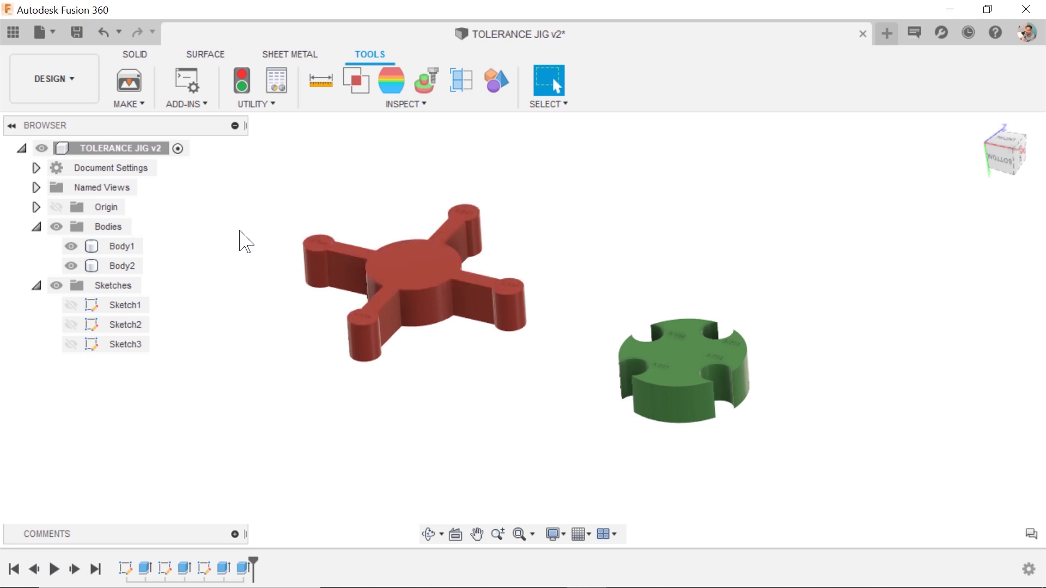
{"action": "left_click", "coordinate": [130, 82]}
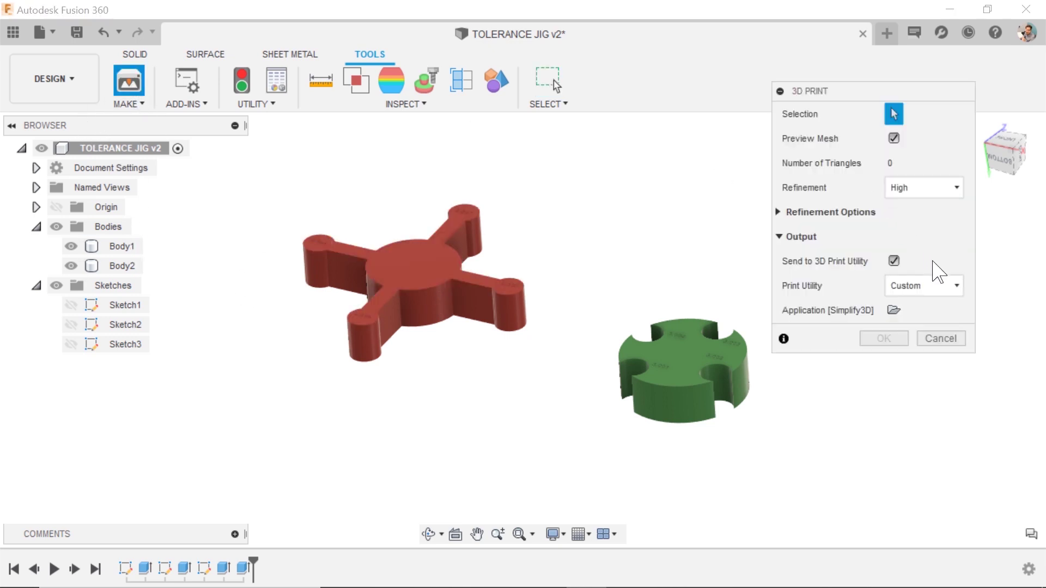
{"action": "left_click", "coordinate": [894, 261]}
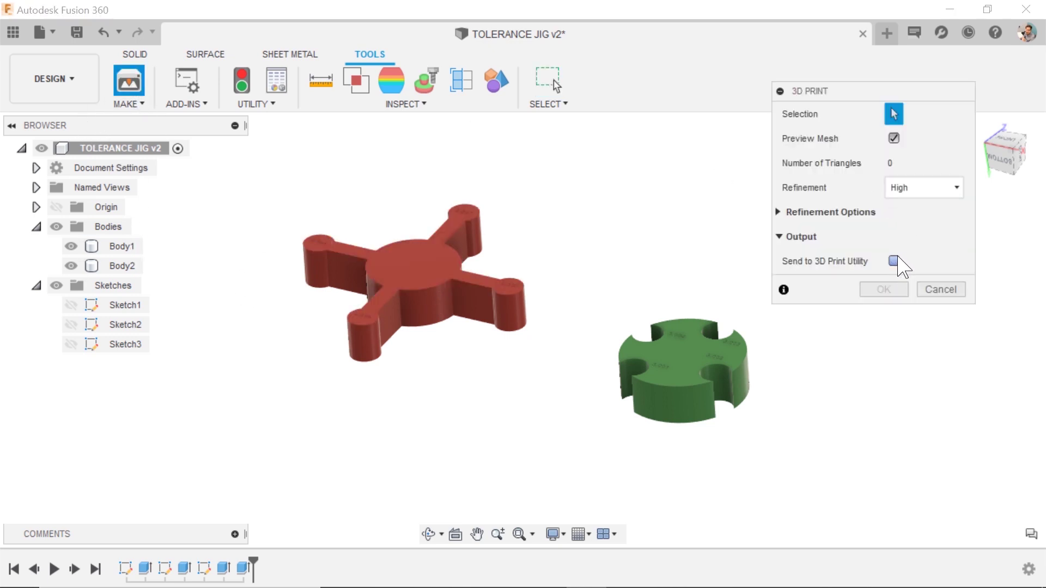
{"action": "left_click", "coordinate": [706, 331]}
{"action": "left_click", "coordinate": [443, 297]}
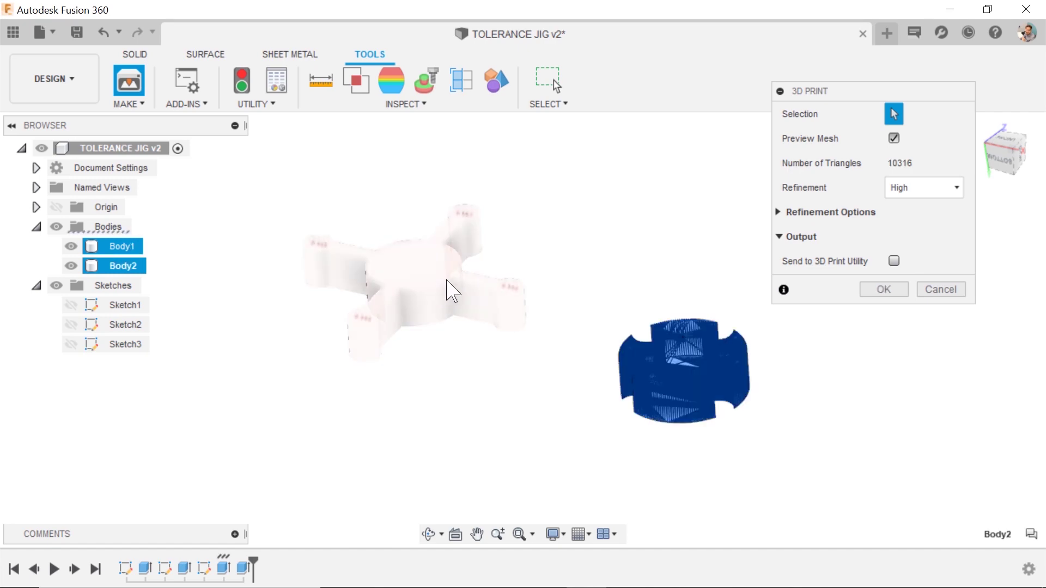
{"action": "left_click", "coordinate": [896, 291]}
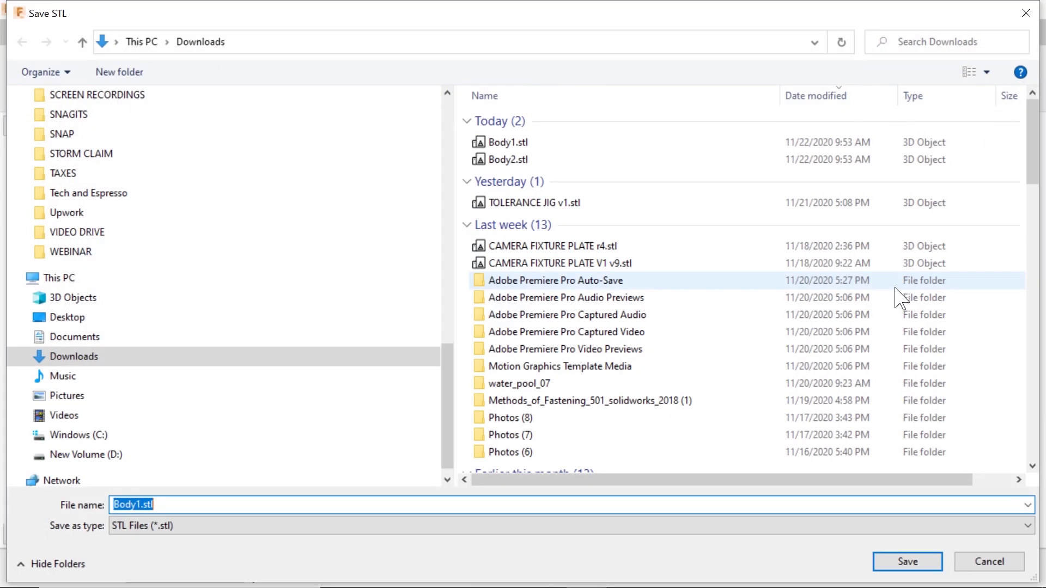
{"action": "left_click", "coordinate": [978, 561]}
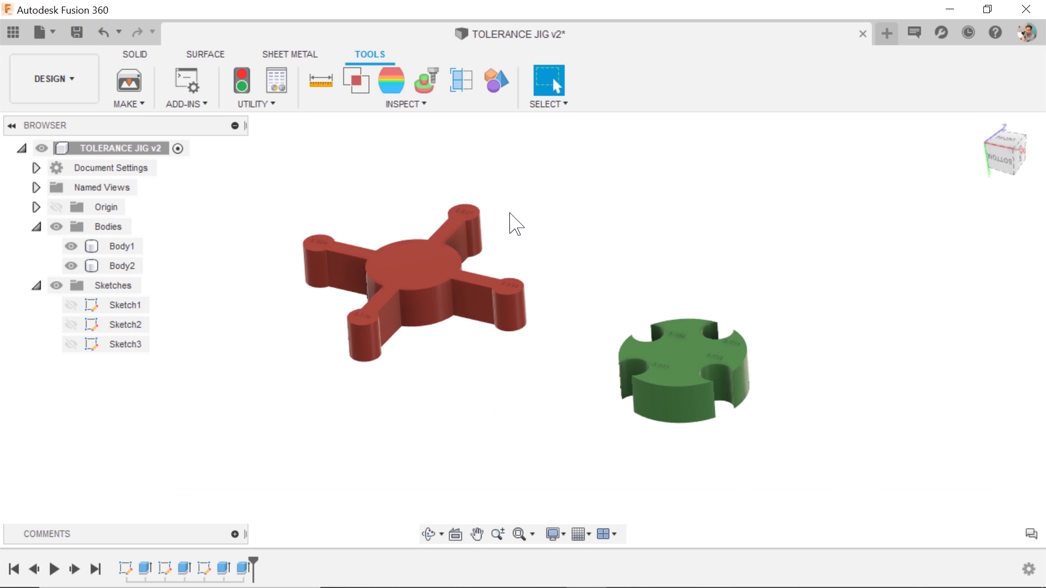